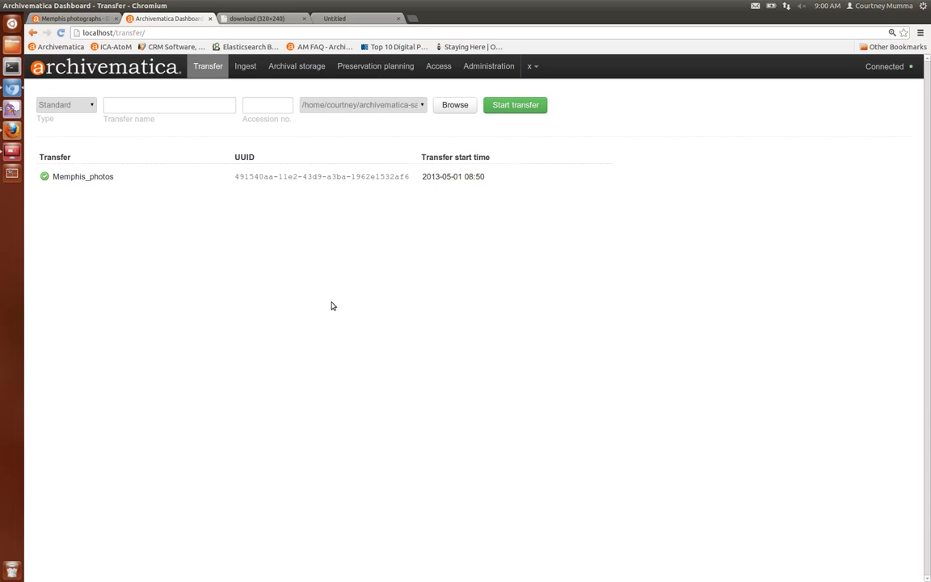
# Fill in a Standard transfer named "Pictures of my cat" with accession number 2013-0123.
pyautogui.click(161, 107)
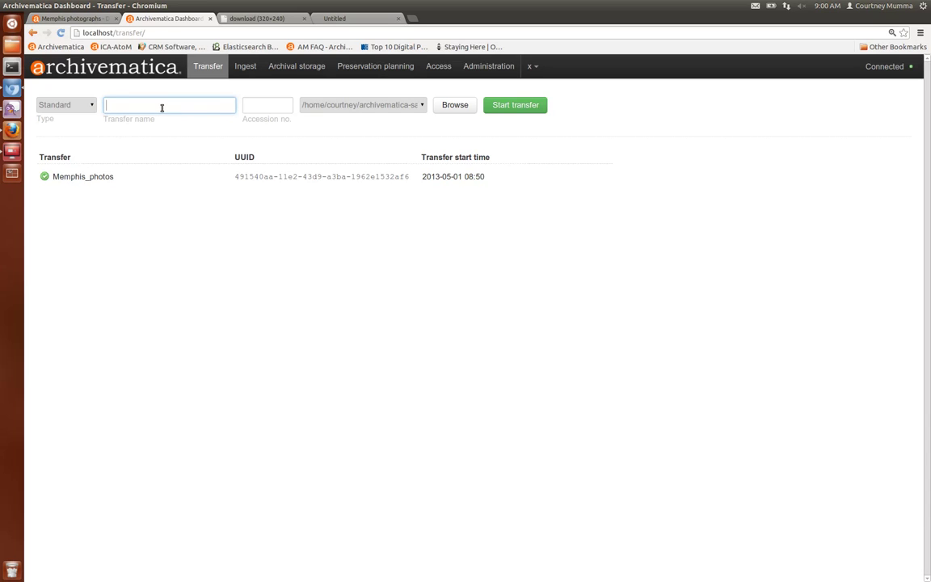
pyautogui.click(92, 105)
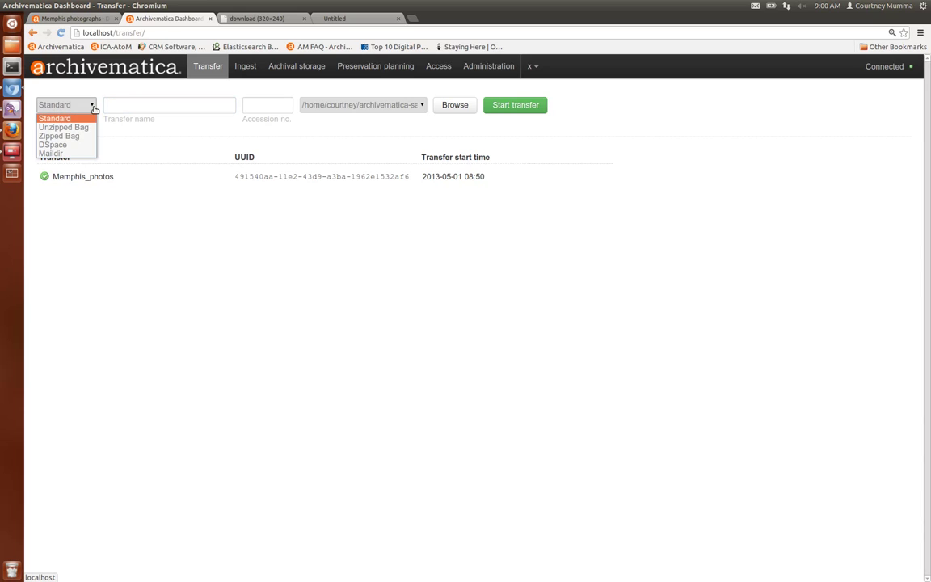
pyautogui.click(83, 118)
pyautogui.click(126, 109)
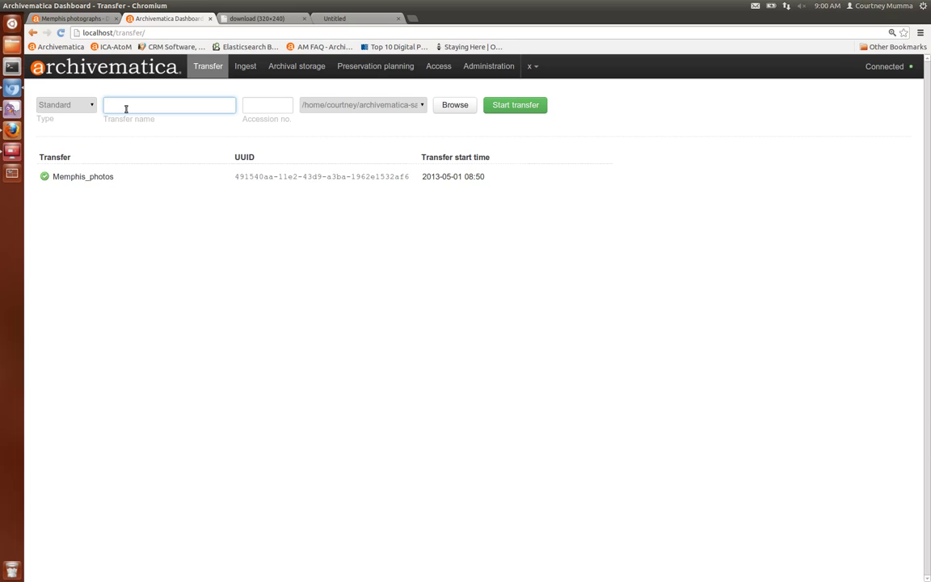
pyautogui.write('Pictures of my cat')
pyautogui.click(254, 103)
pyautogui.write('2013-')
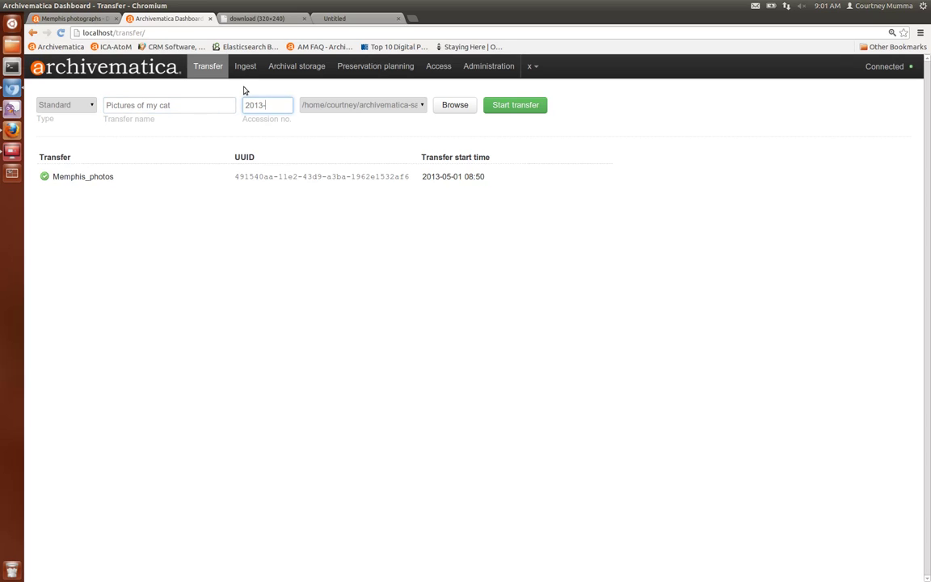
pyautogui.write('0123')
# Choose the Desktop source location and add its Bug Pix folder to the transfer.
pyautogui.click(423, 105)
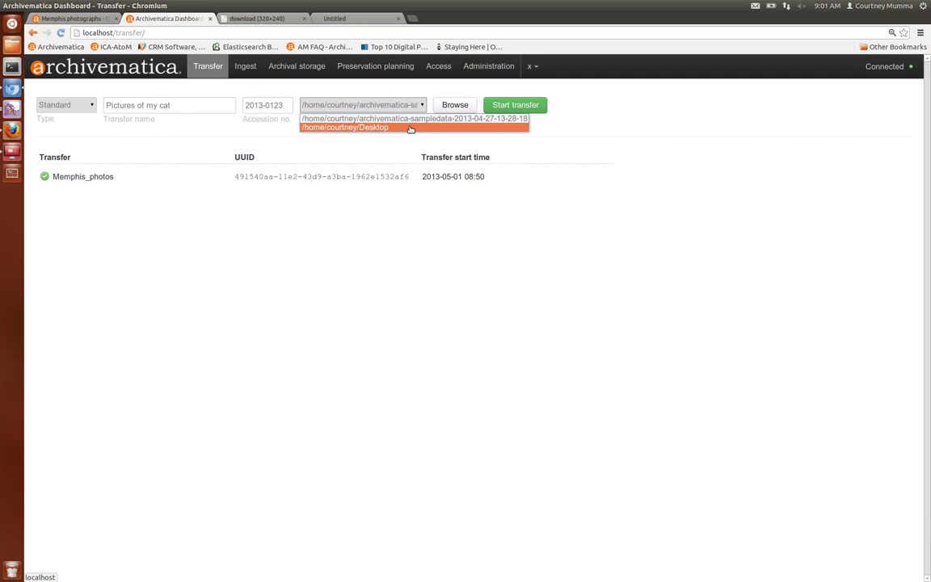
pyautogui.click(408, 129)
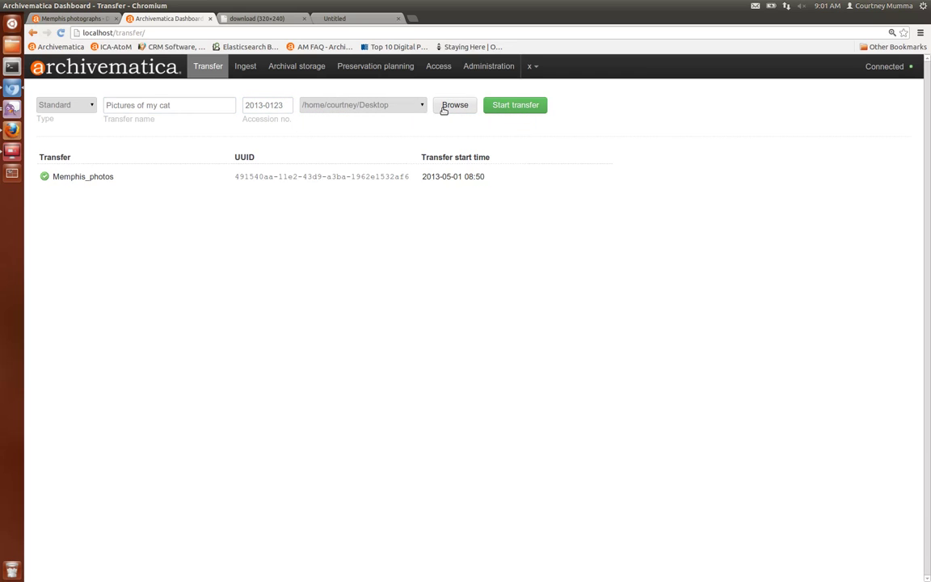
pyautogui.click(443, 109)
pyautogui.click(324, 218)
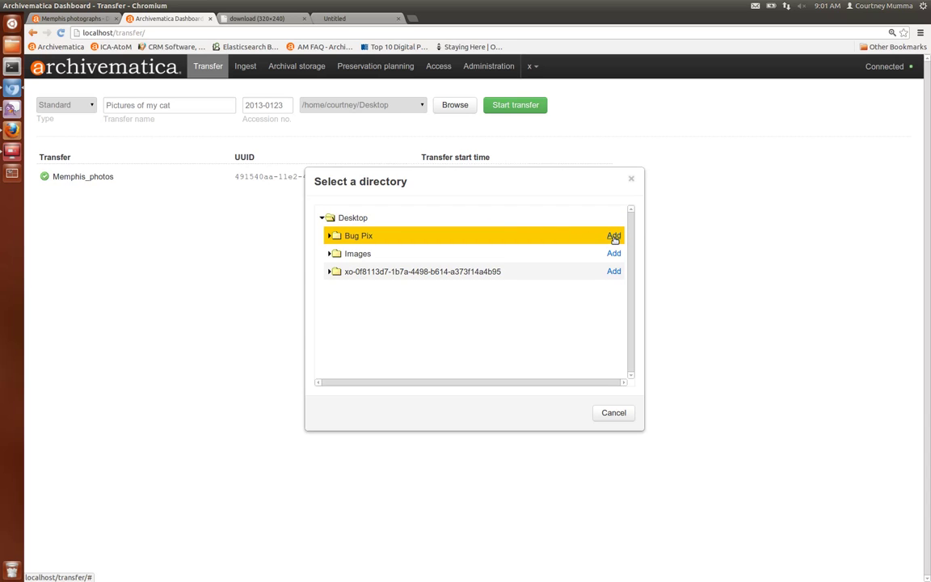
pyautogui.click(613, 236)
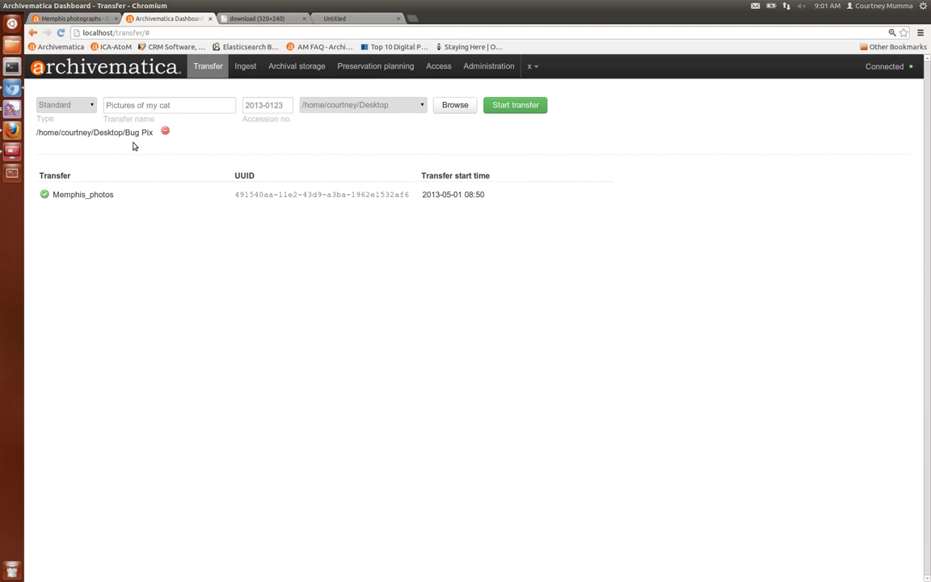
# Start the "Pictures of my cat" transfer and approve it.
pyautogui.click(516, 105)
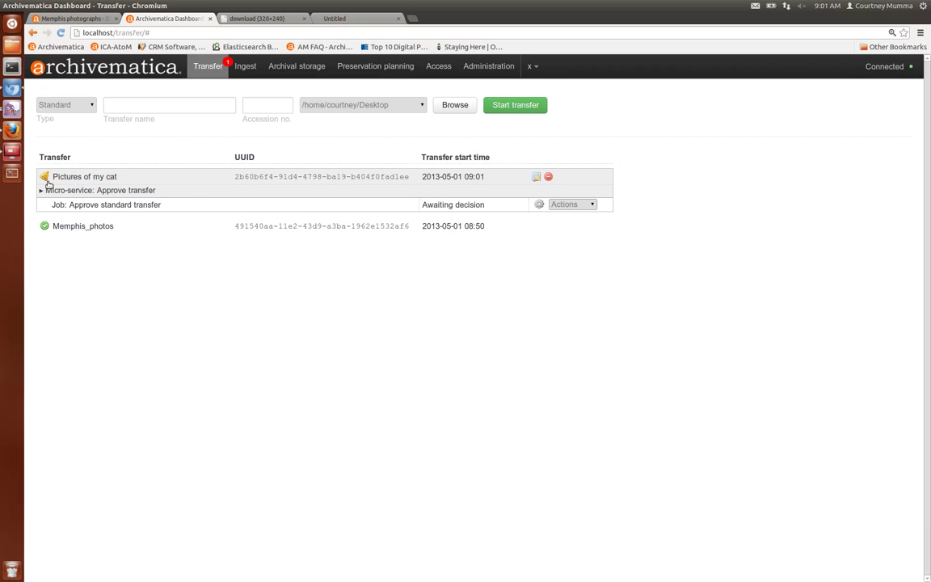
pyautogui.click(578, 206)
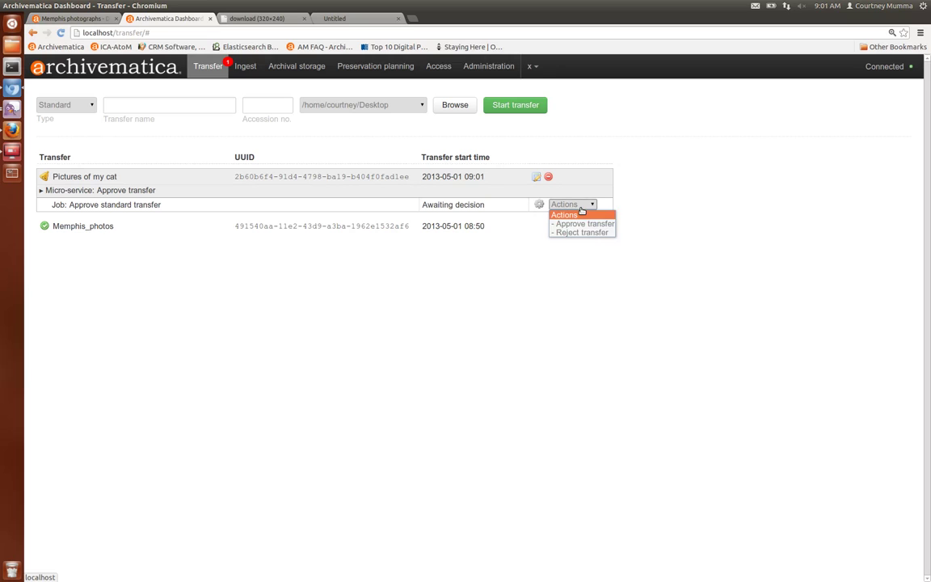
pyautogui.click(586, 224)
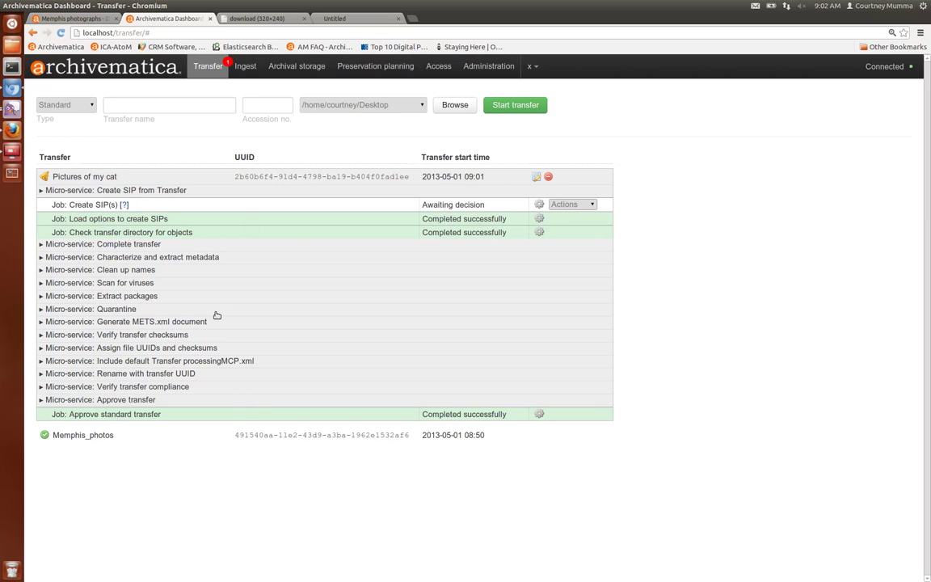
# Examine the task details of the Characterize and extract metadata job, and return to the transfer list.
pyautogui.click(238, 259)
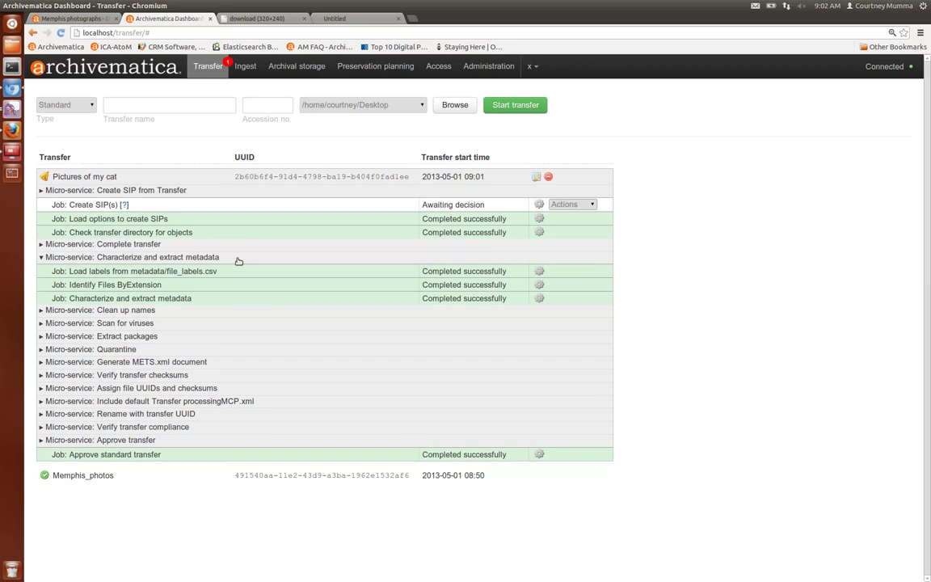
pyautogui.moveTo(179, 295)
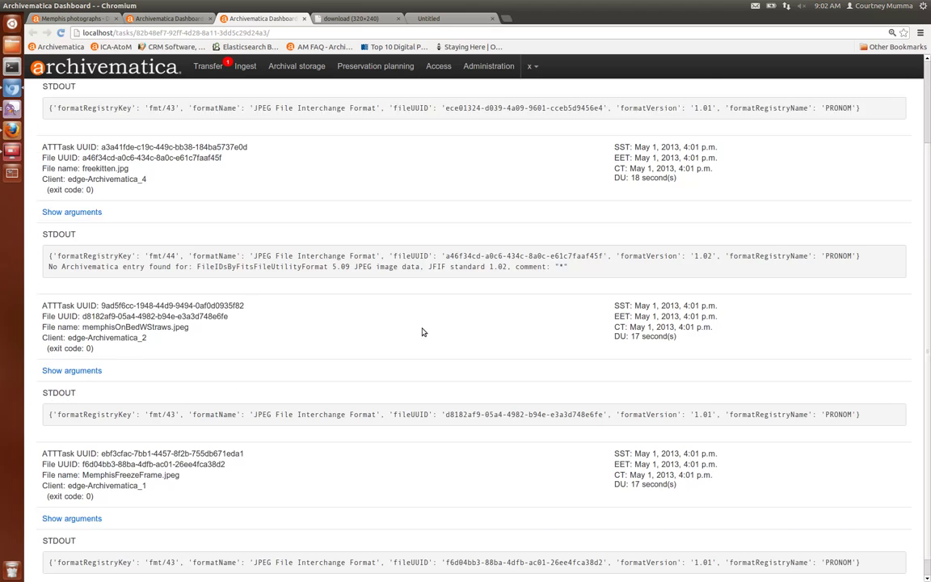
pyautogui.click(167, 17)
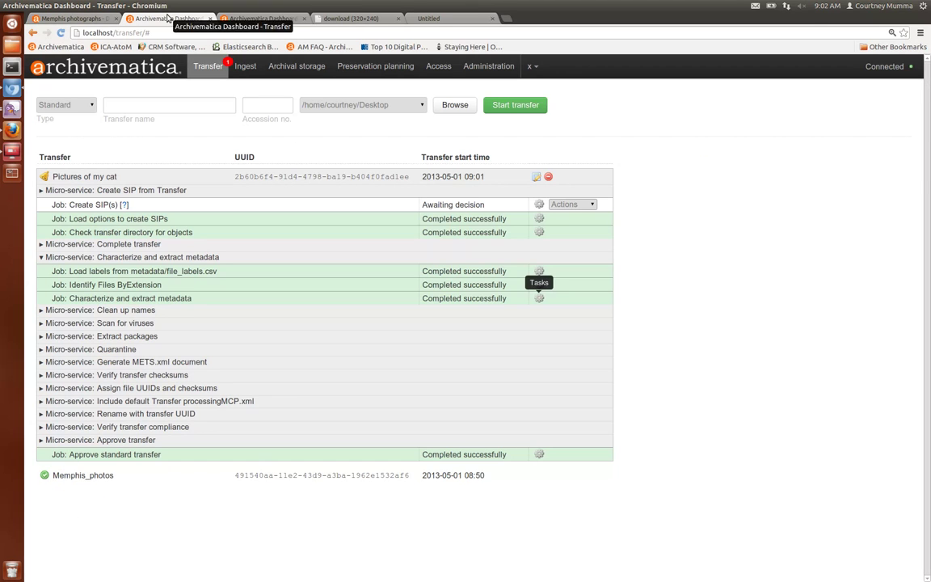
# For the Create SIP(s) job, choose to create a single SIP and continue processing.
pyautogui.click(593, 205)
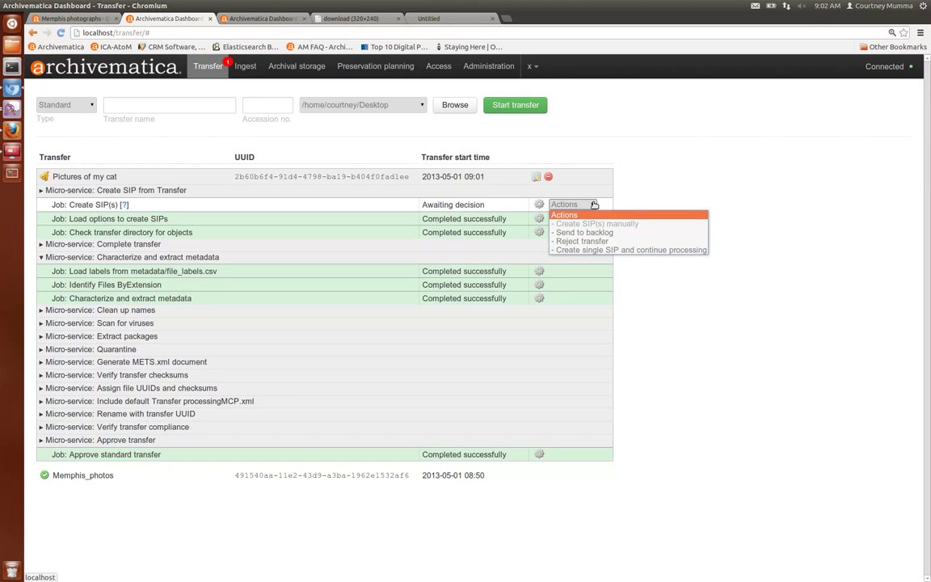
pyautogui.click(624, 251)
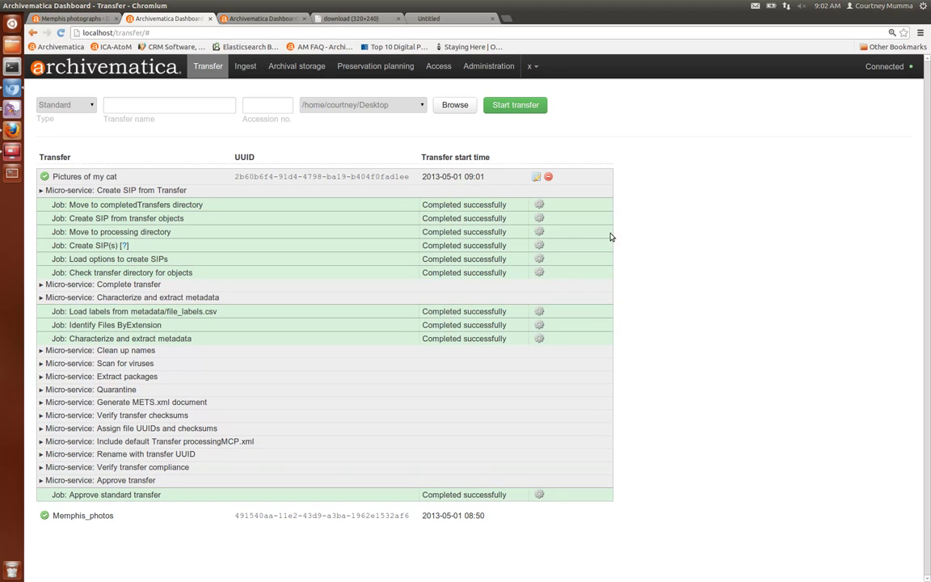
# In the ingest of Pictures_of_my_cat, select FITS - DROID as the format identification tool and dismiss the metadata reminder.
pyautogui.click(244, 68)
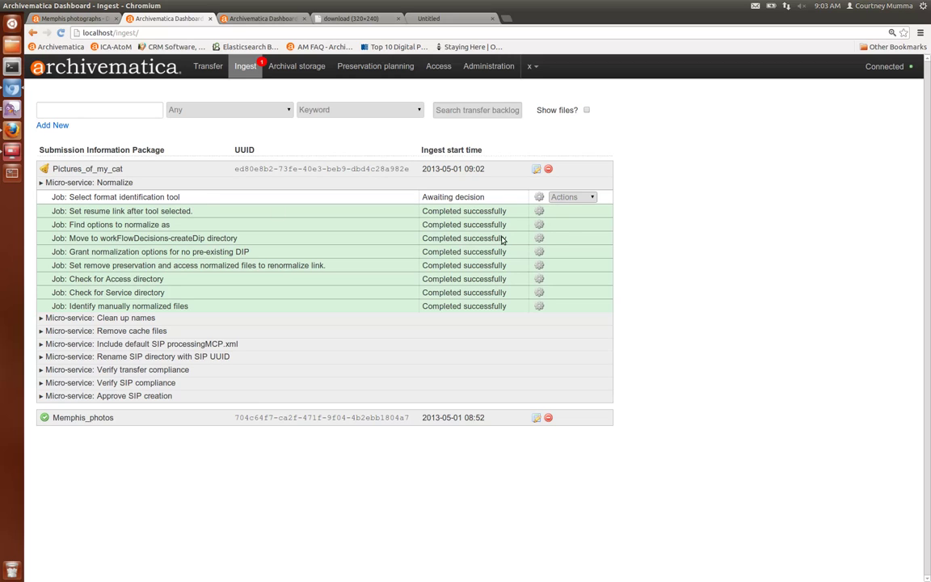
pyautogui.click(591, 198)
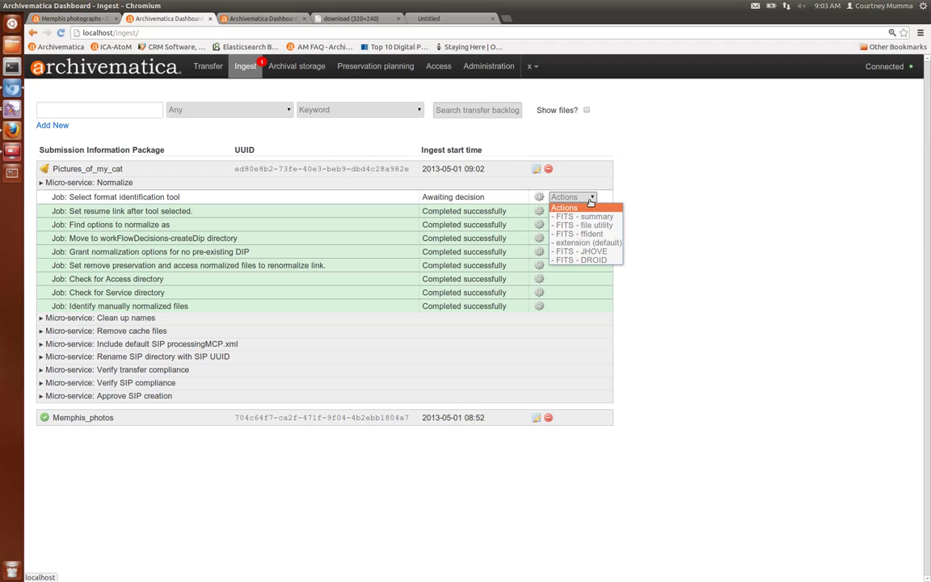
pyautogui.click(599, 259)
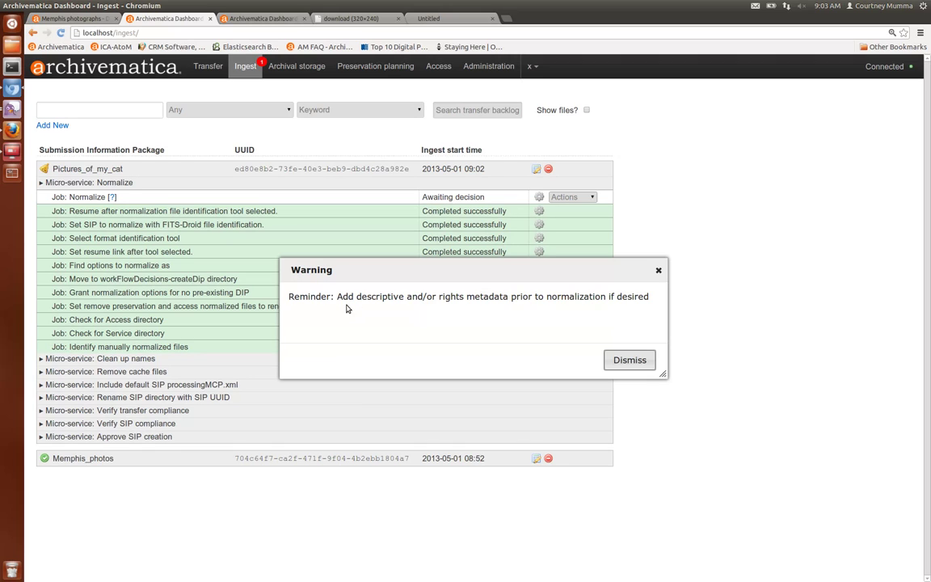
pyautogui.press('Escape')
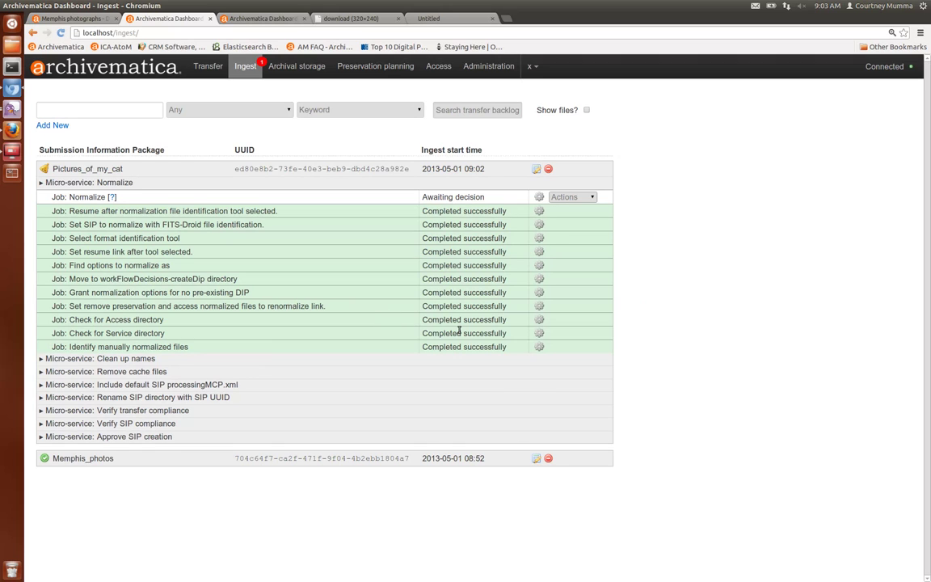
# Add a metadata entry to the Pictures_of_my_cat SIP and give it the title "Memphis pictures".
pyautogui.click(535, 170)
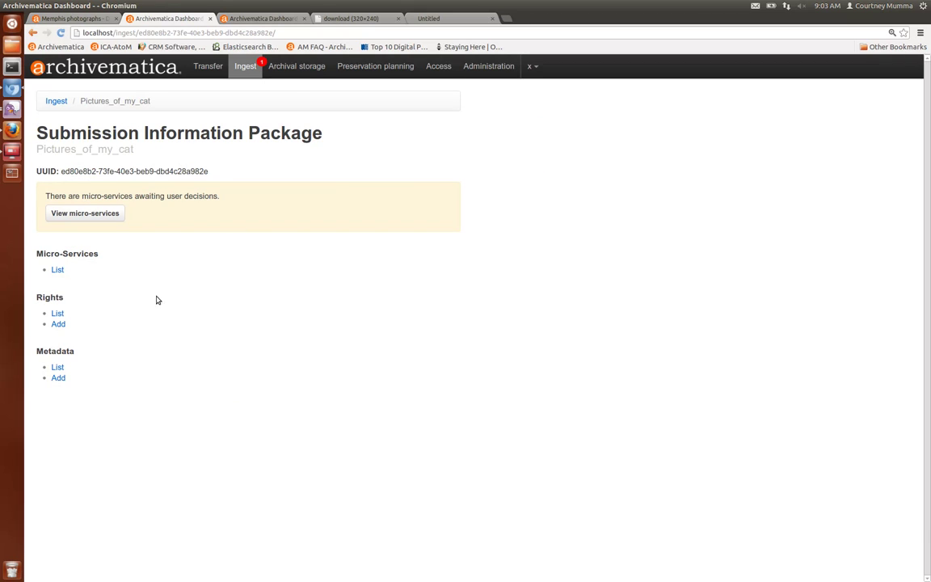
pyautogui.click(58, 378)
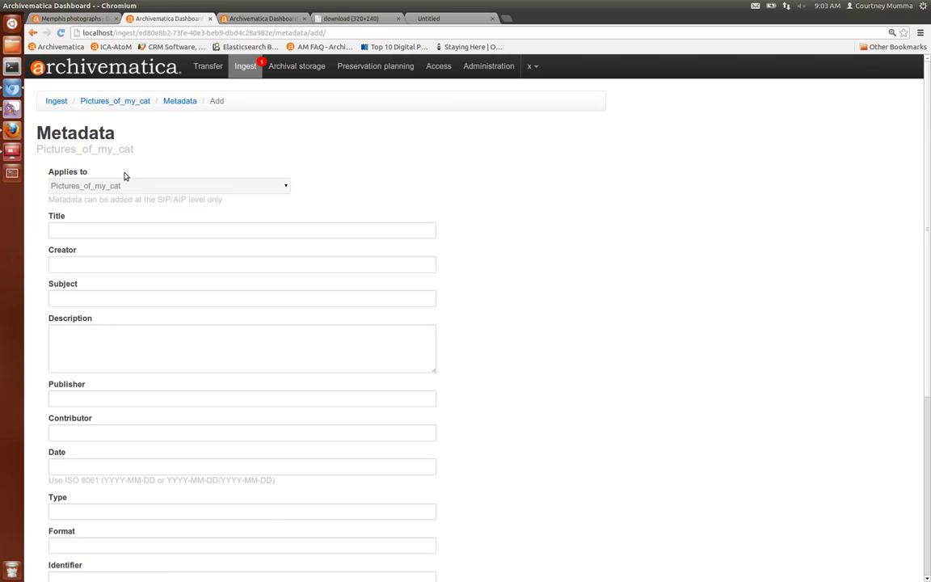
pyautogui.click(145, 233)
pyautogui.write('Memphis ')
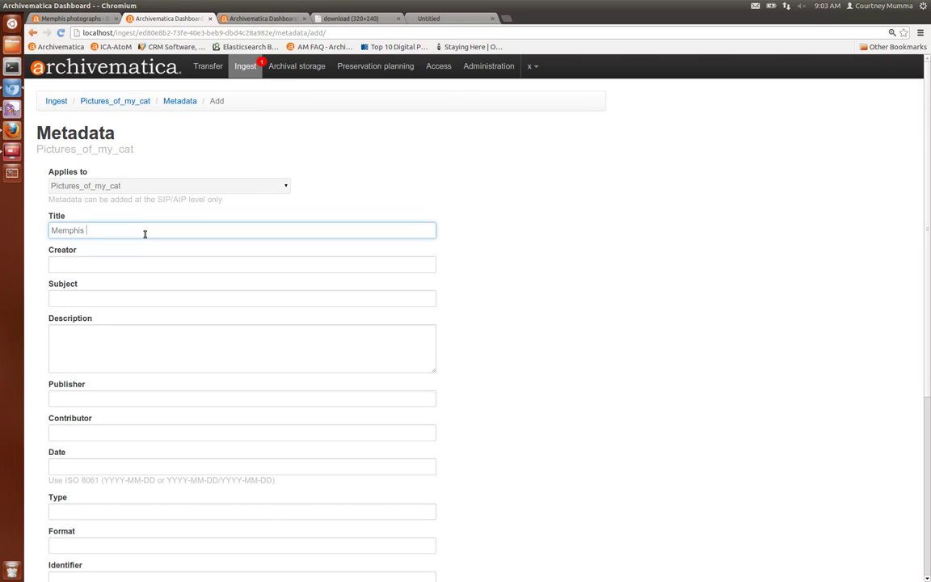
pyautogui.write('pictures')
# Enter the creator's name and the subject "kittens", and create the metadata entry.
pyautogui.press('Tab')
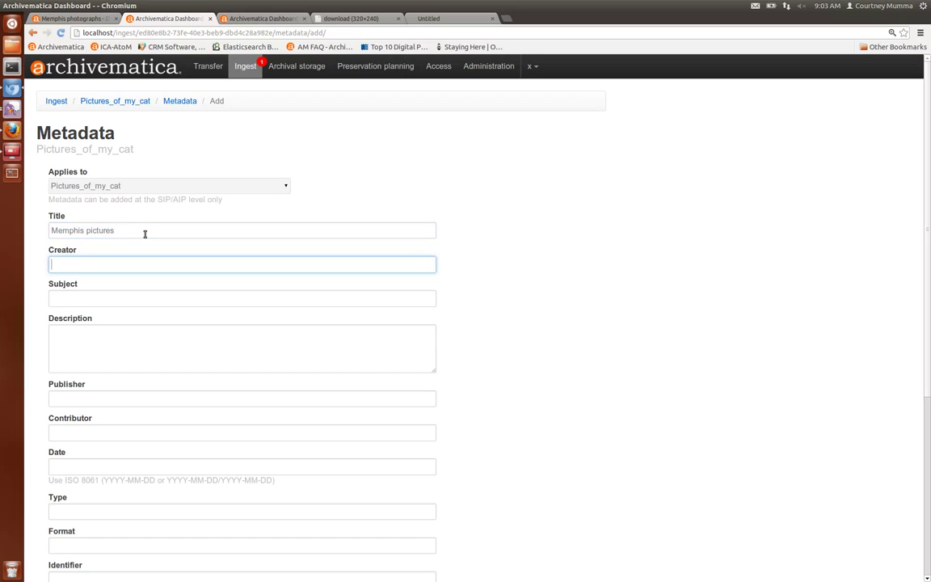
pyautogui.write('Memphis B')
pyautogui.press('BackSpace')
pyautogui.write('Jack')
pyautogui.press('Tab')
pyautogui.write('kittens')
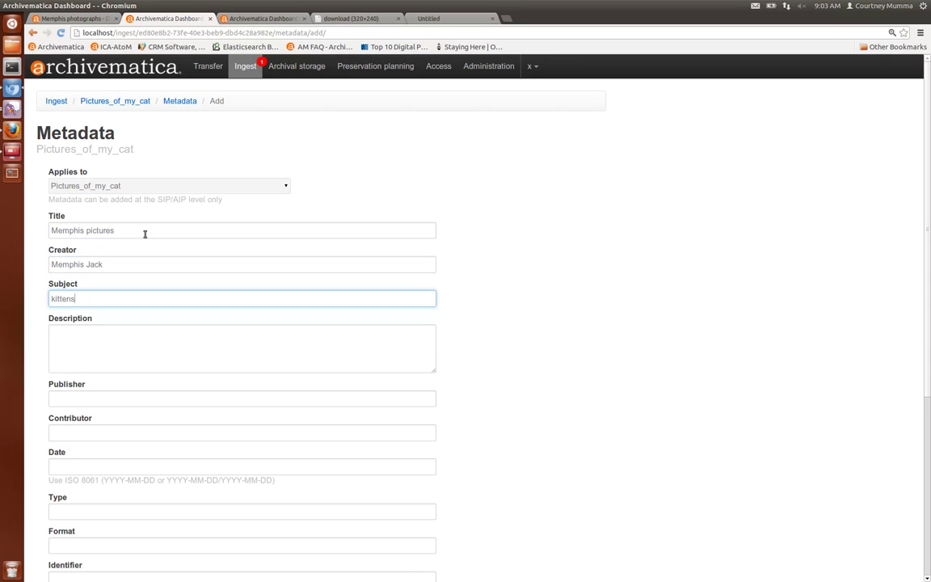
pyautogui.scroll(-6, 146, 266)
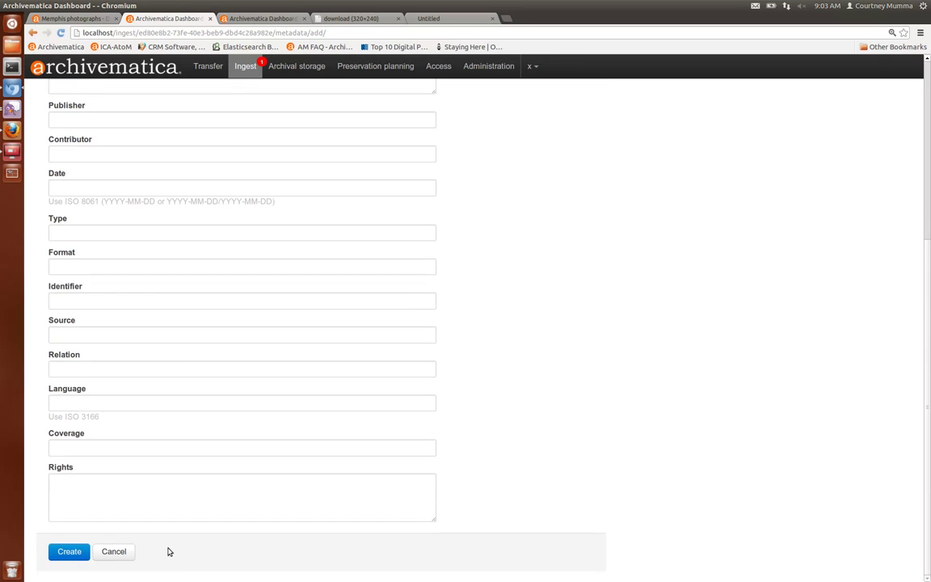
pyautogui.click(75, 552)
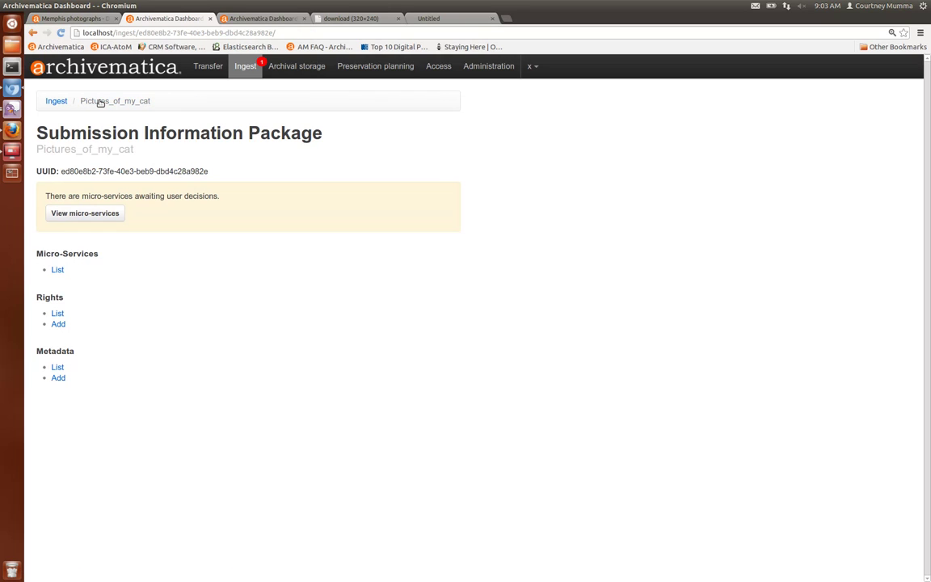
# Open a new rights entry for the SIP, view the available basis options, and return to the ingest list.
pyautogui.click(58, 325)
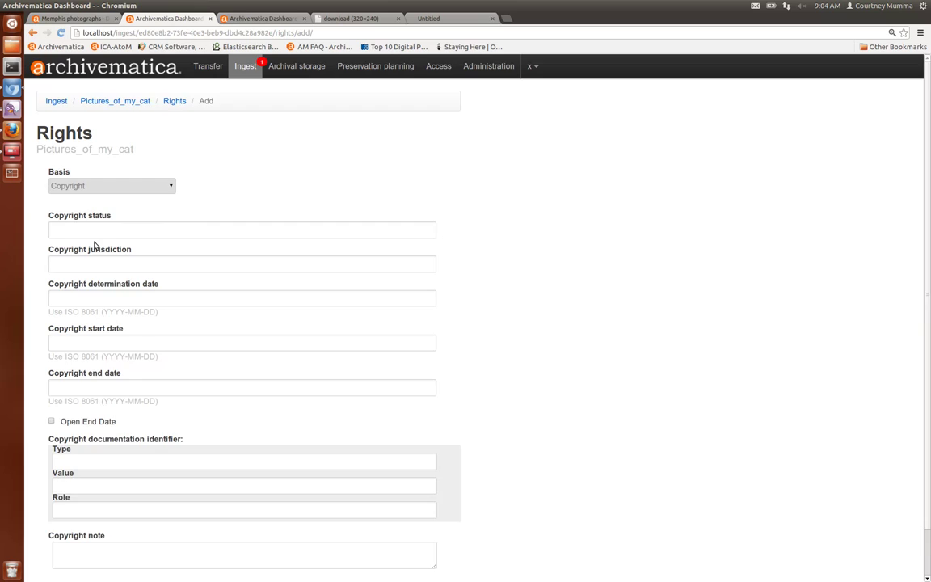
pyautogui.click(171, 186)
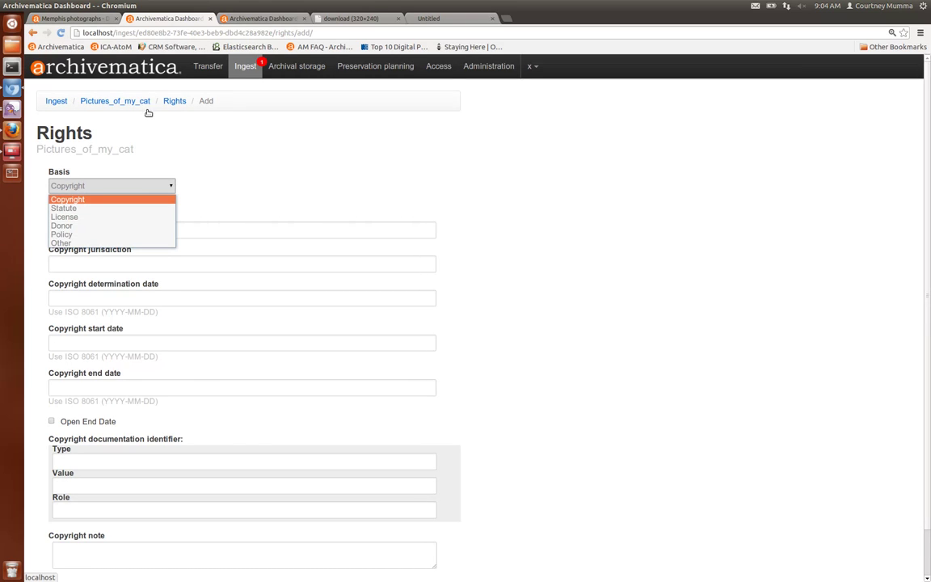
pyautogui.click(65, 102)
pyautogui.click(65, 102)
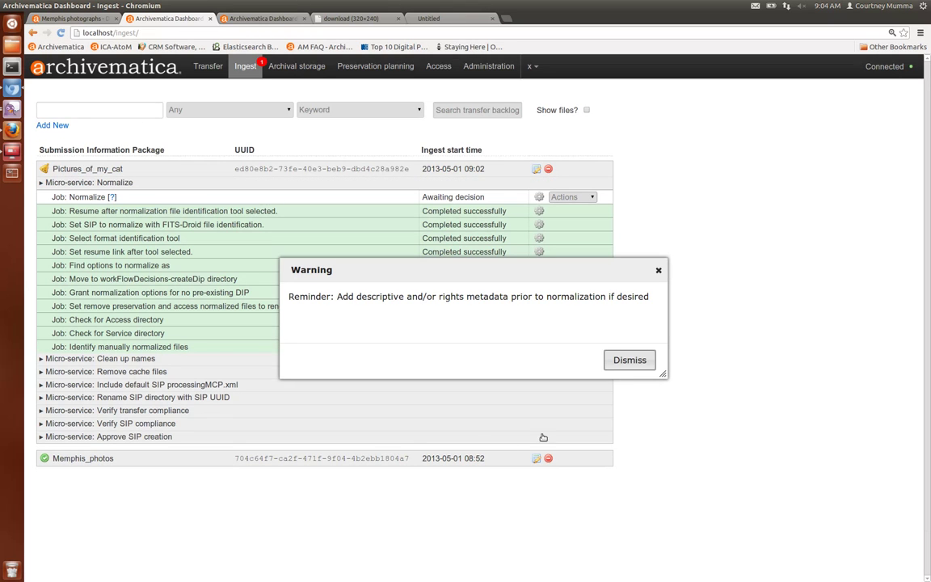
# Dismiss the metadata reminder and normalize the Pictures_of_my_cat SIP for preservation and access.
pyautogui.click(628, 360)
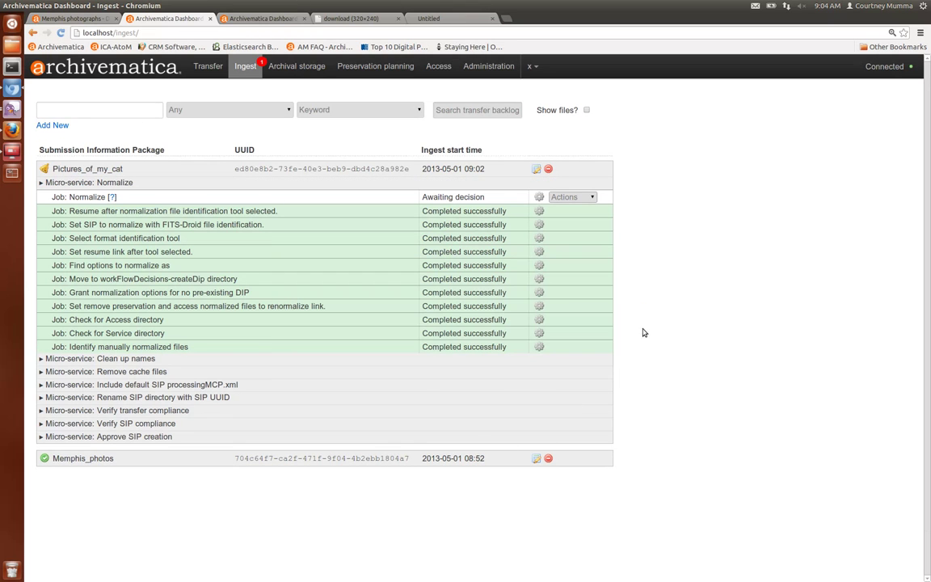
pyautogui.click(585, 197)
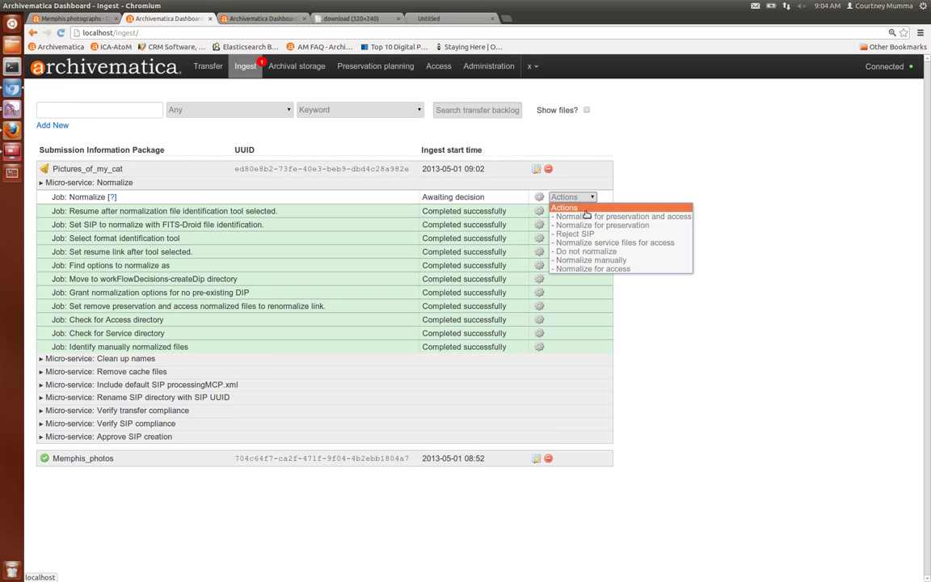
pyautogui.click(587, 216)
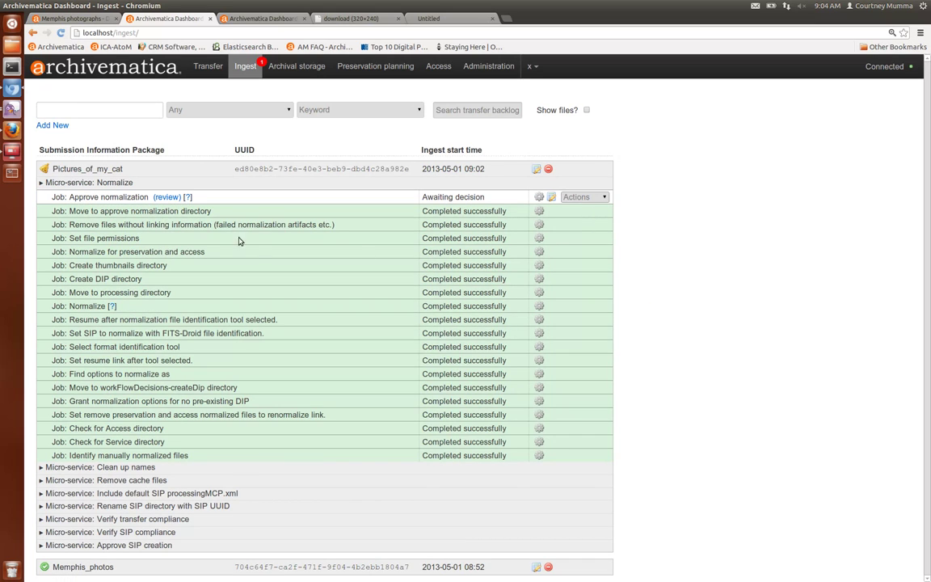
# Review the normalized objects of Pictures_of_my_cat under preservationAndAccess, preview WorkingWithBug.JPG, and return to the ingest list.
pyautogui.click(171, 199)
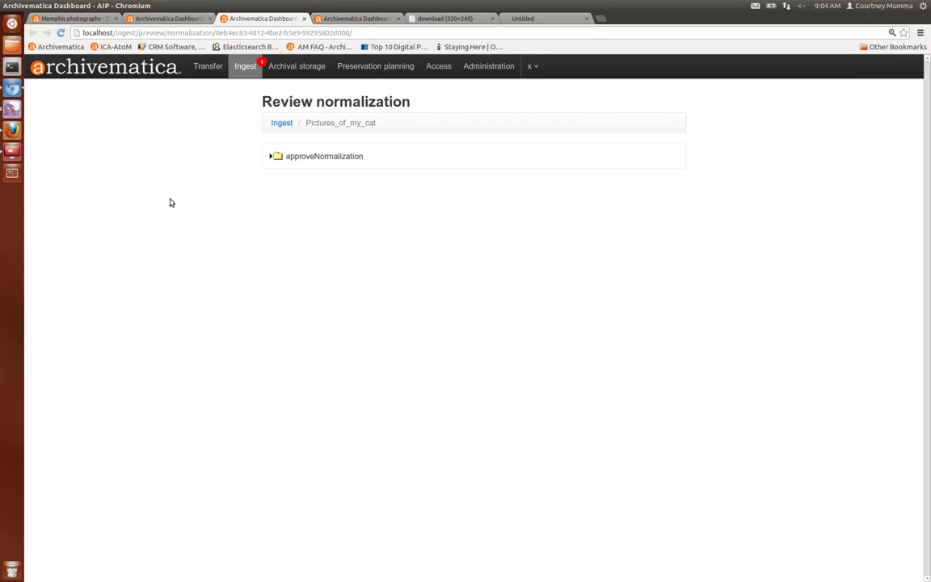
pyautogui.click(271, 156)
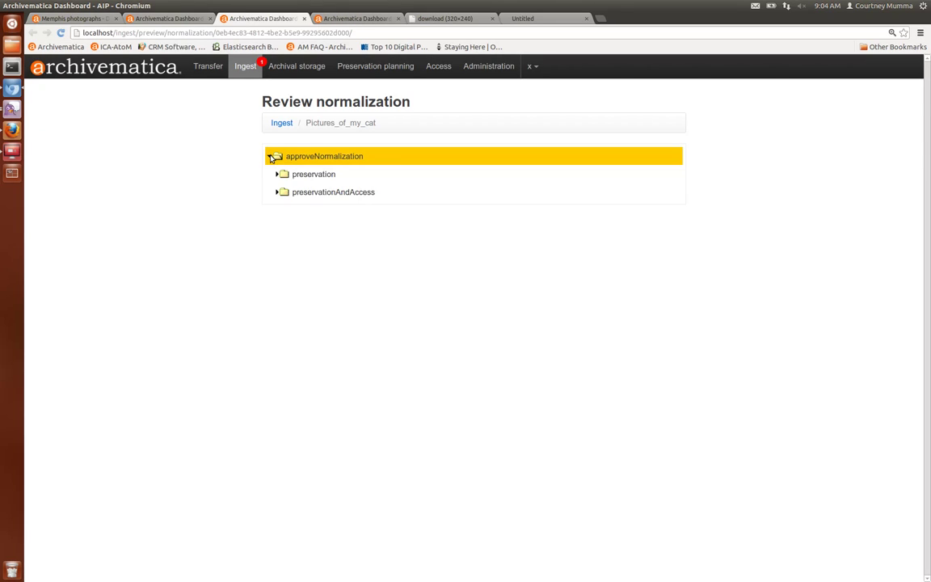
pyautogui.click(282, 195)
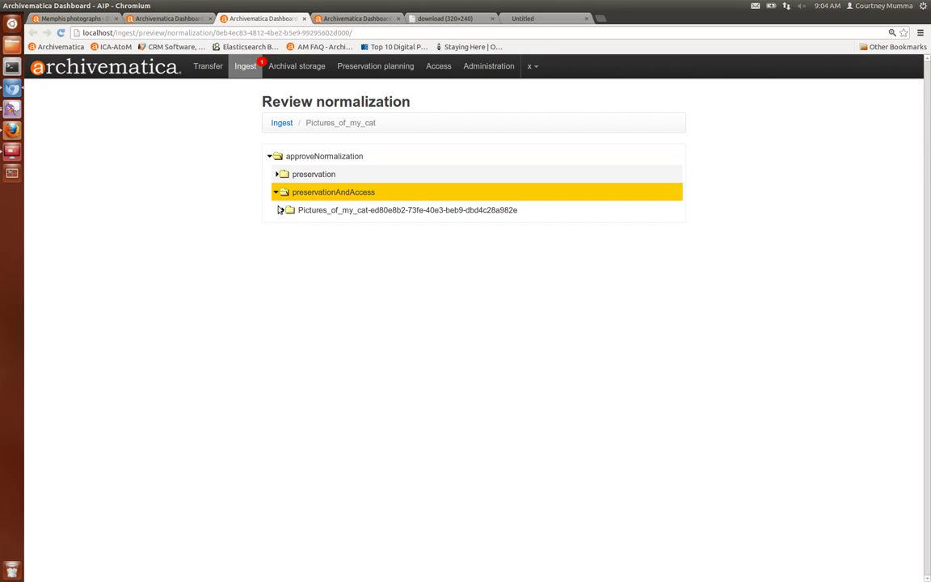
pyautogui.click(284, 210)
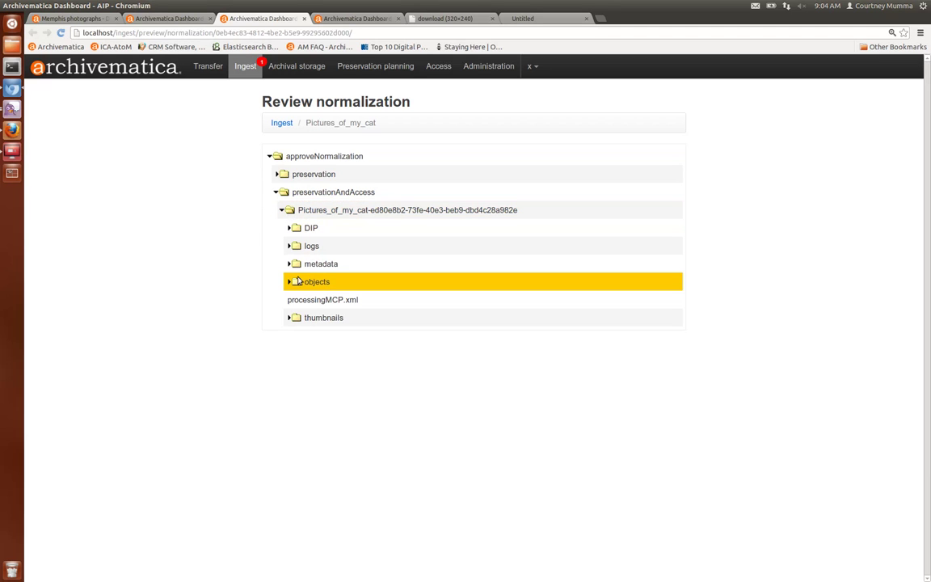
pyautogui.click(292, 283)
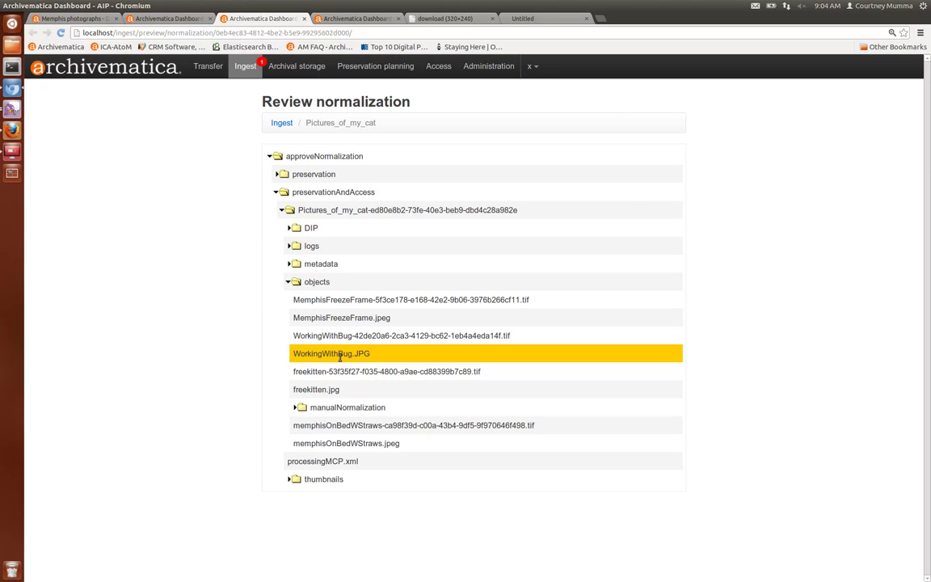
pyautogui.click(339, 354)
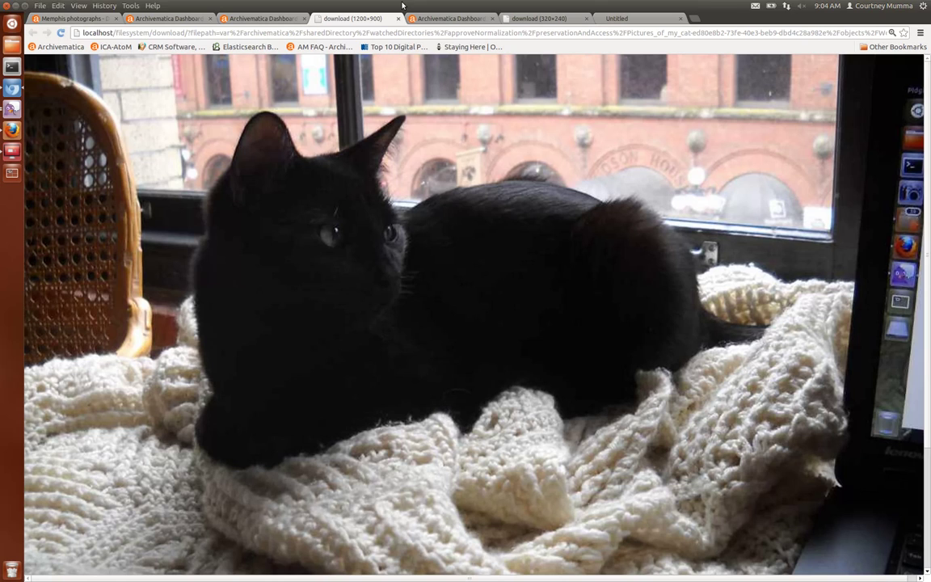
pyautogui.click(397, 19)
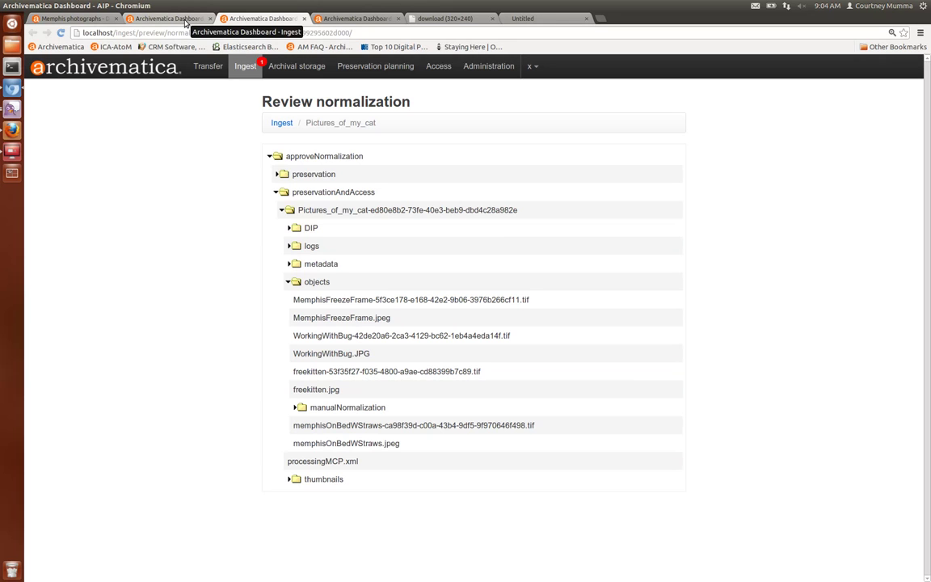
pyautogui.click(184, 23)
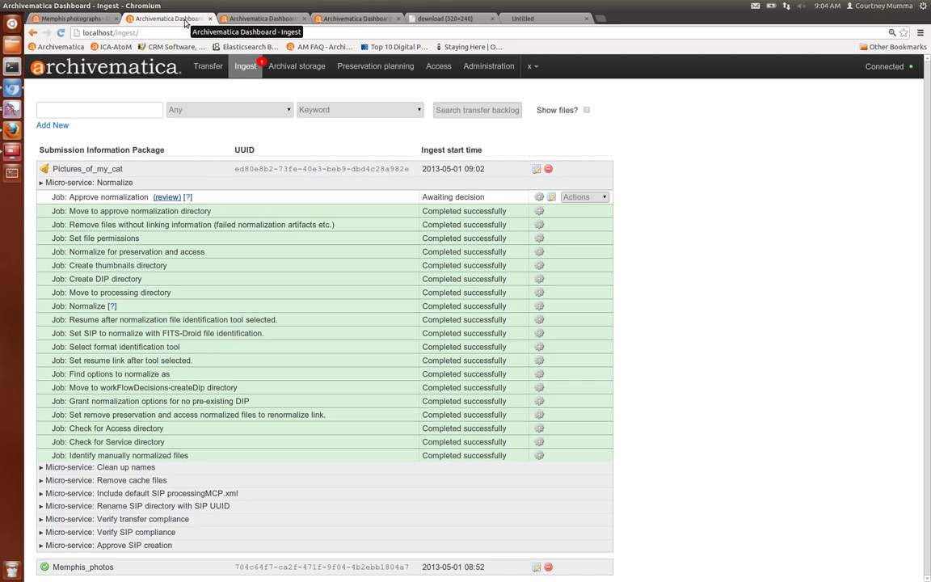
# Check the normalization report for Pictures_of_my_cat and approve the normalization.
pyautogui.click(552, 198)
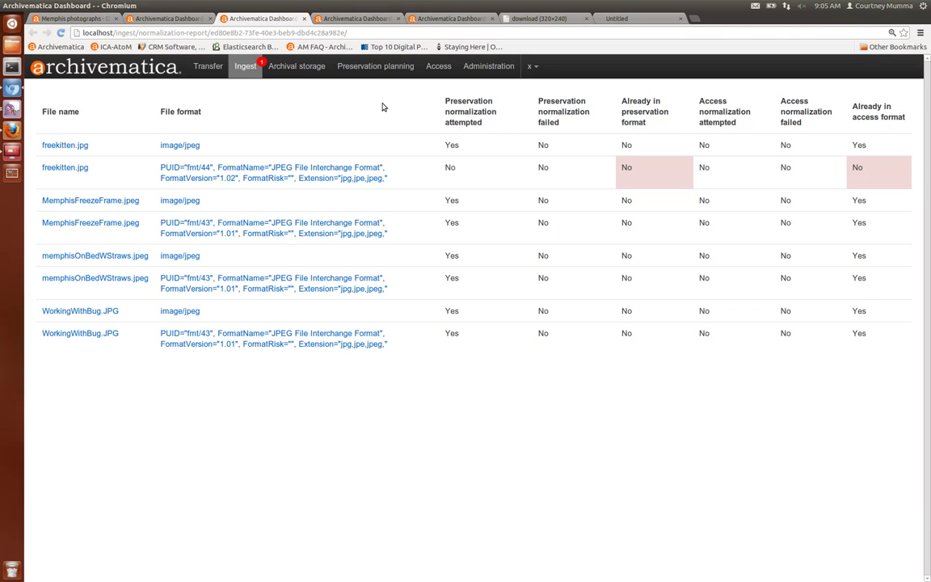
pyautogui.click(305, 19)
pyautogui.click(589, 197)
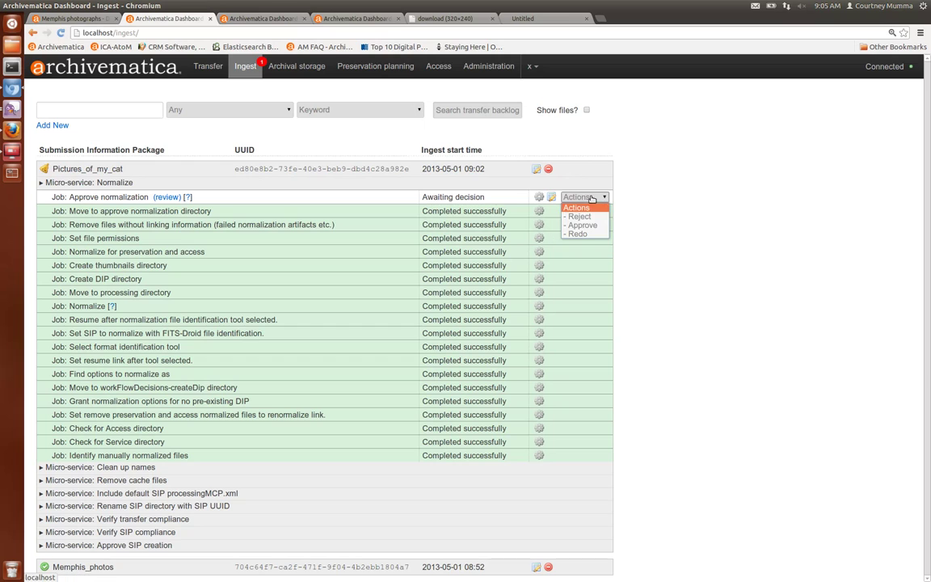
pyautogui.click(582, 225)
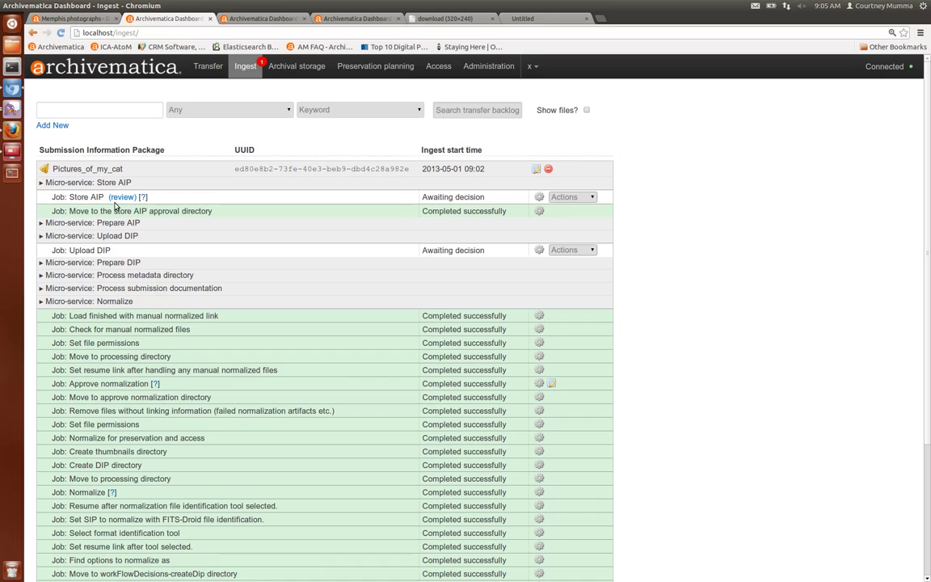
# Store the Pictures_of_my_cat AIP and upload its DIP to the target description with permalink "memphis-photographs".
pyautogui.click(578, 201)
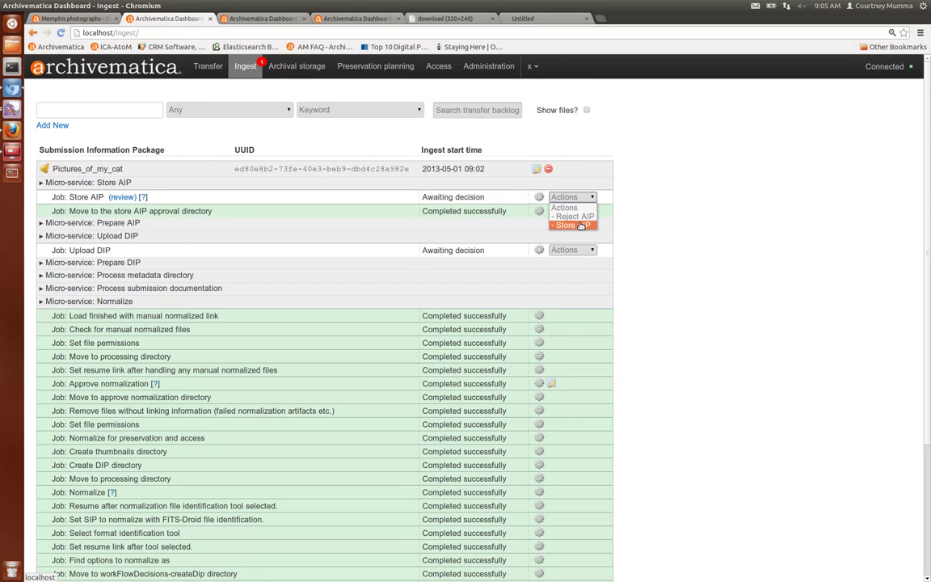
pyautogui.click(579, 223)
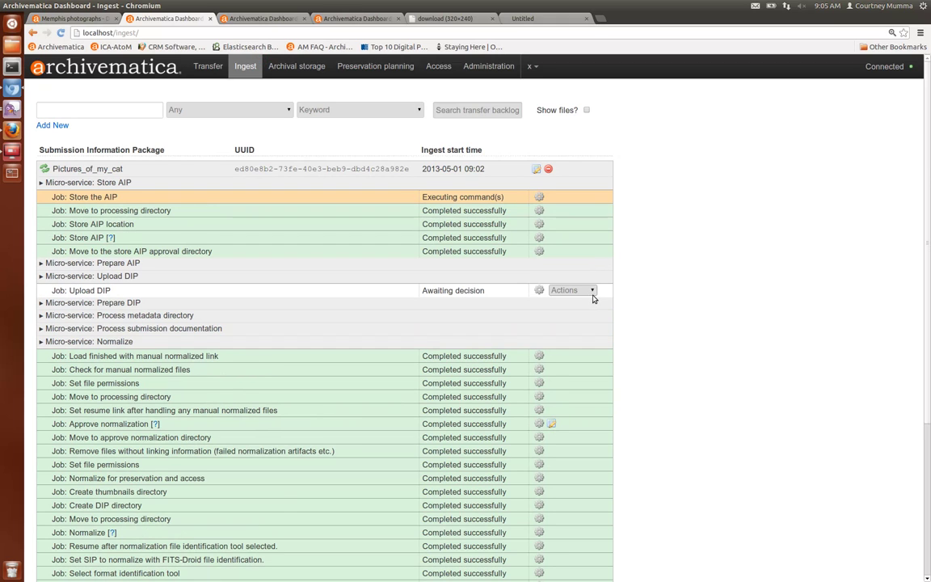
pyautogui.click(592, 294)
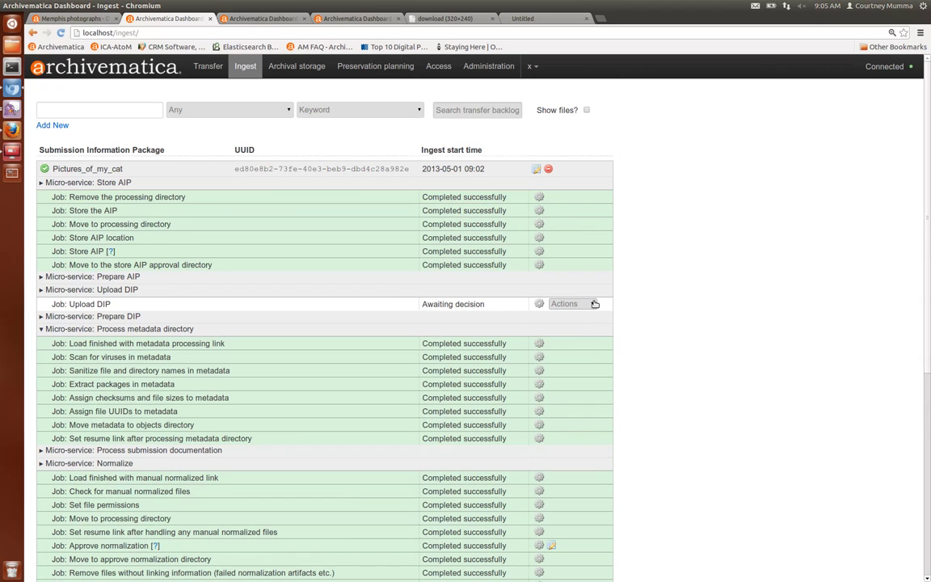
pyautogui.click(585, 303)
pyautogui.click(595, 340)
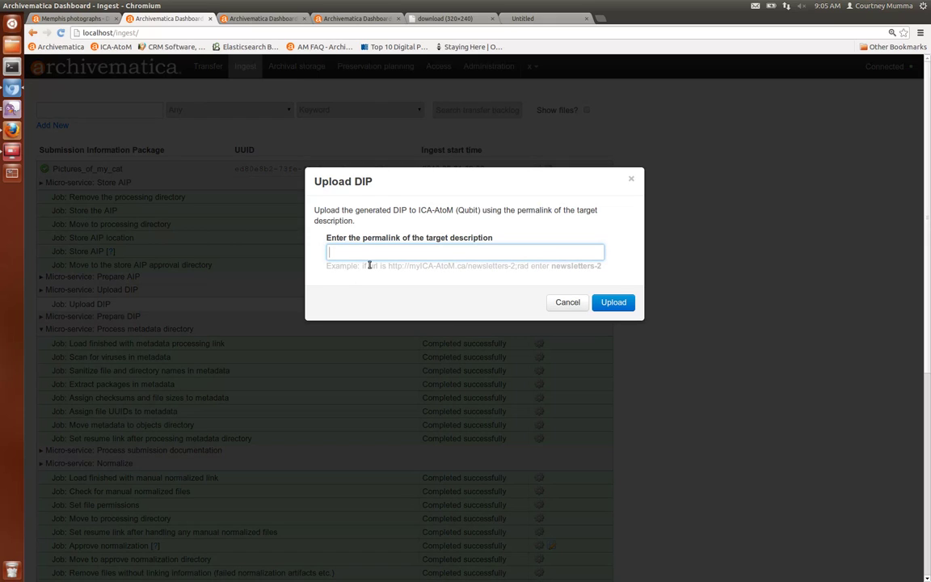
pyautogui.write('memphis-photographs')
pyautogui.click(614, 303)
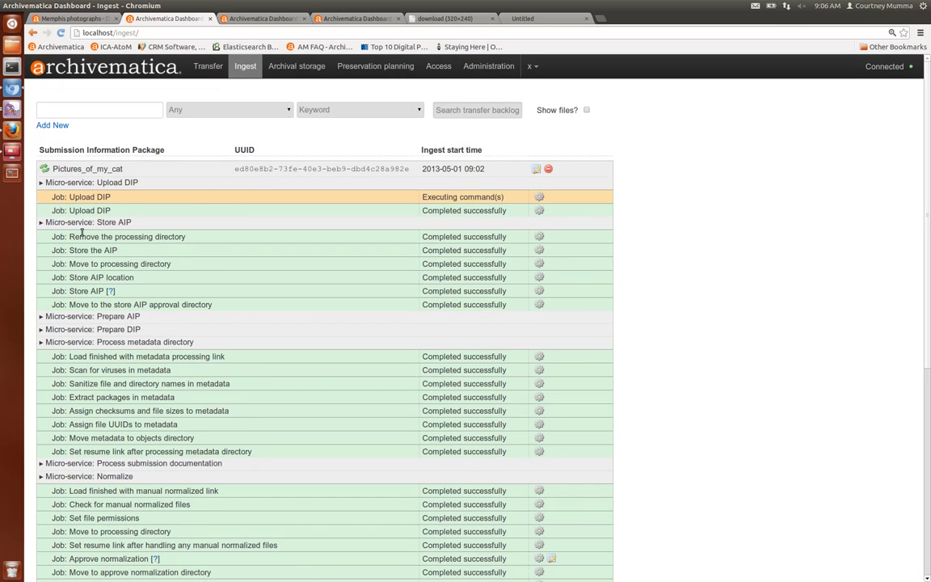
# Browse the AIPs in archival storage and add three more search criteria rows.
pyautogui.click(297, 68)
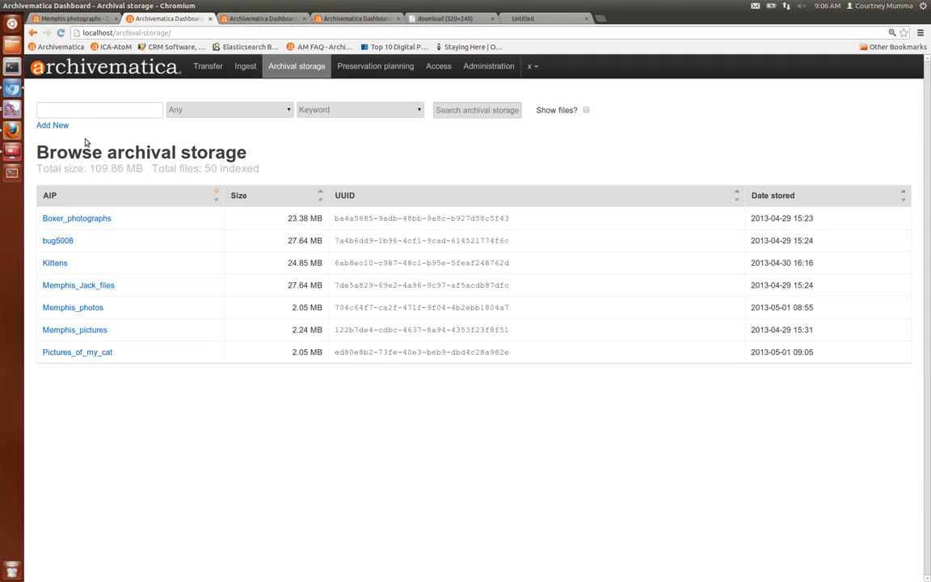
pyautogui.click(50, 125)
pyautogui.click(58, 143)
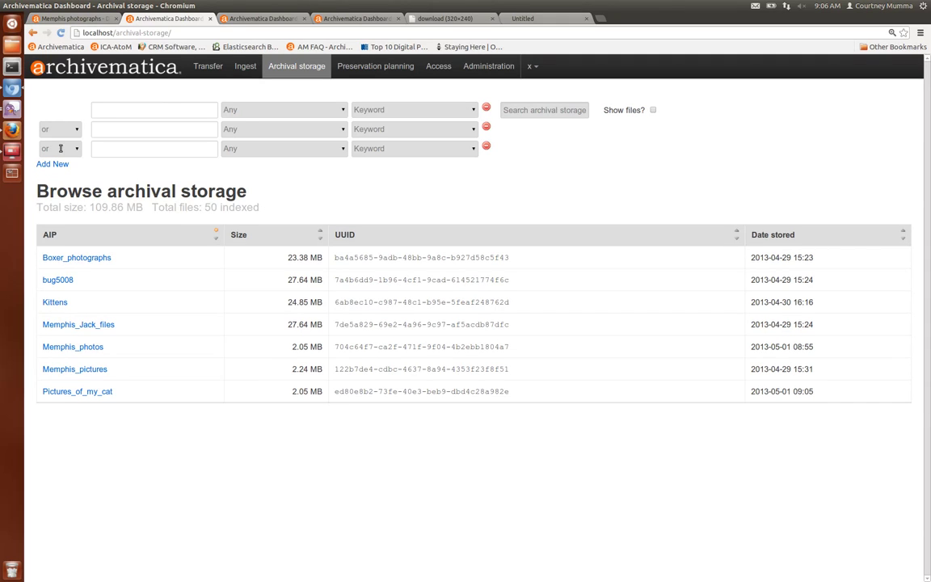
pyautogui.click(56, 164)
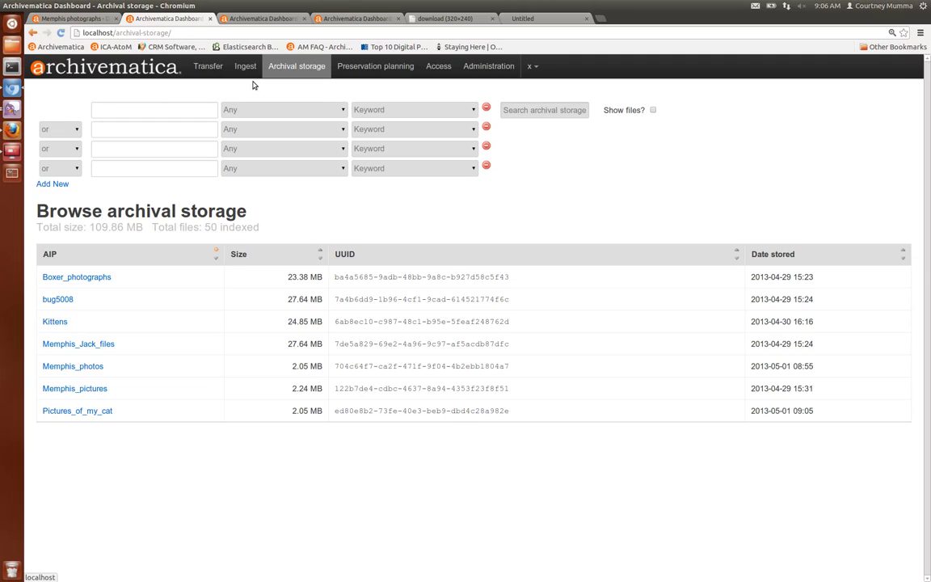
# Open the uploaded Pictures_of_my_cat DIP in ICA-AtoM from the access list and browse through its digital object thumbnails.
pyautogui.click(438, 68)
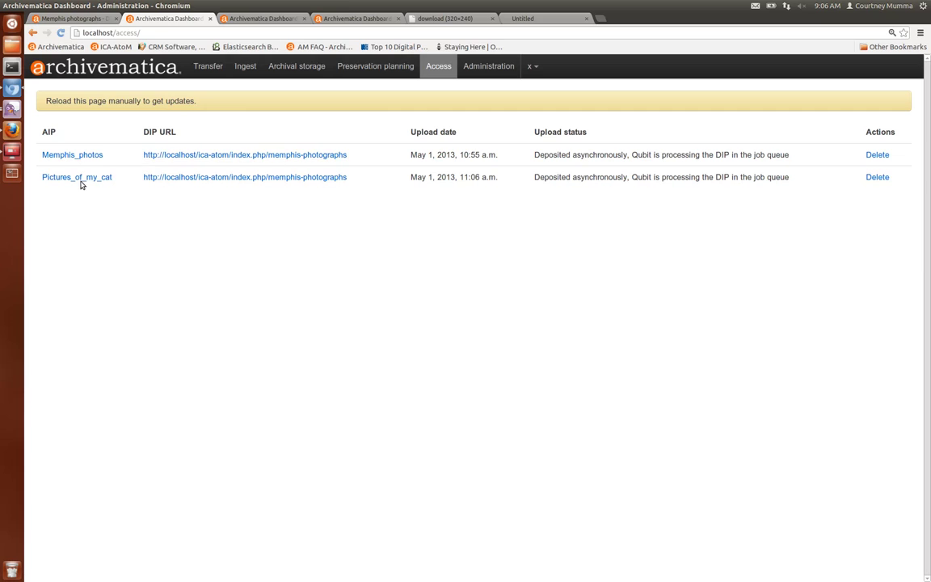
pyautogui.click(284, 177)
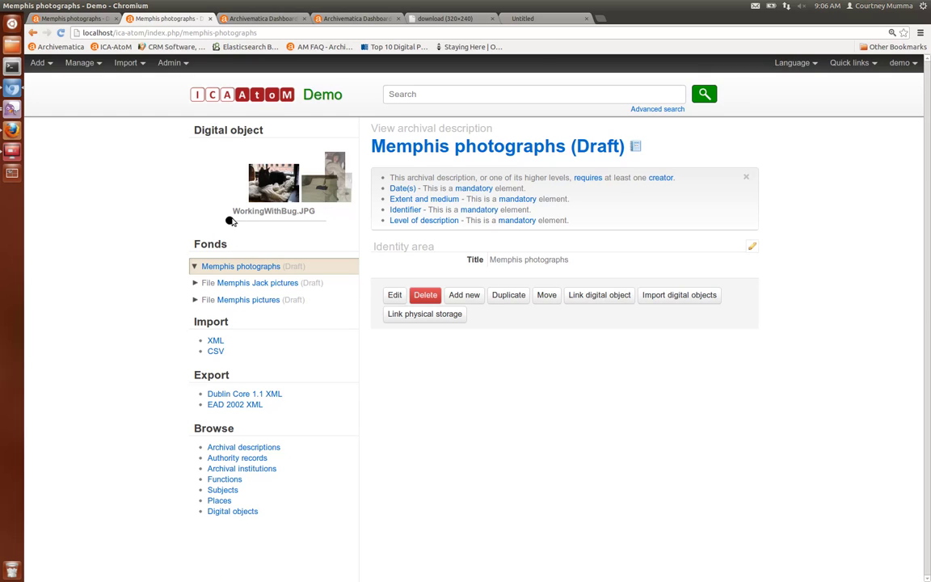
pyautogui.moveTo(229, 220); pyautogui.dragTo(314, 220)
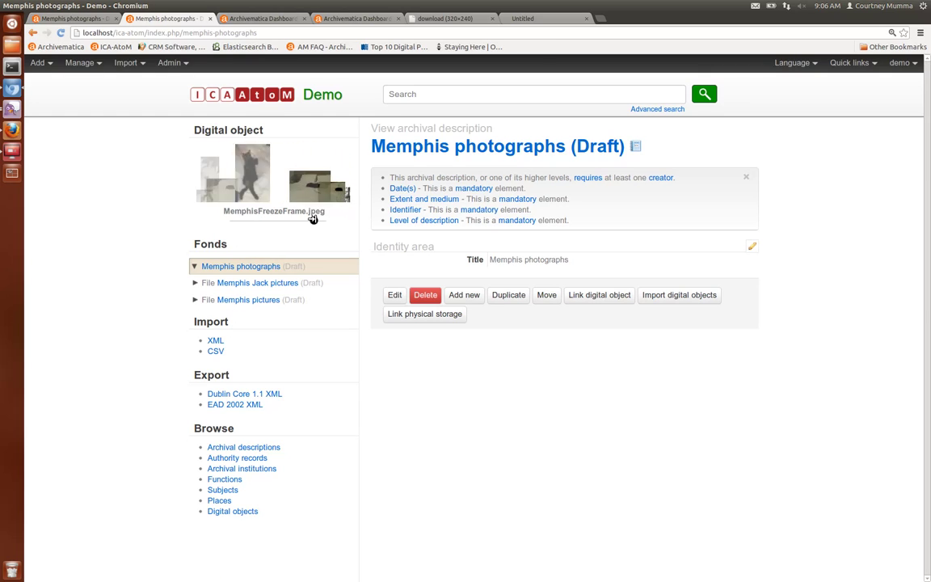